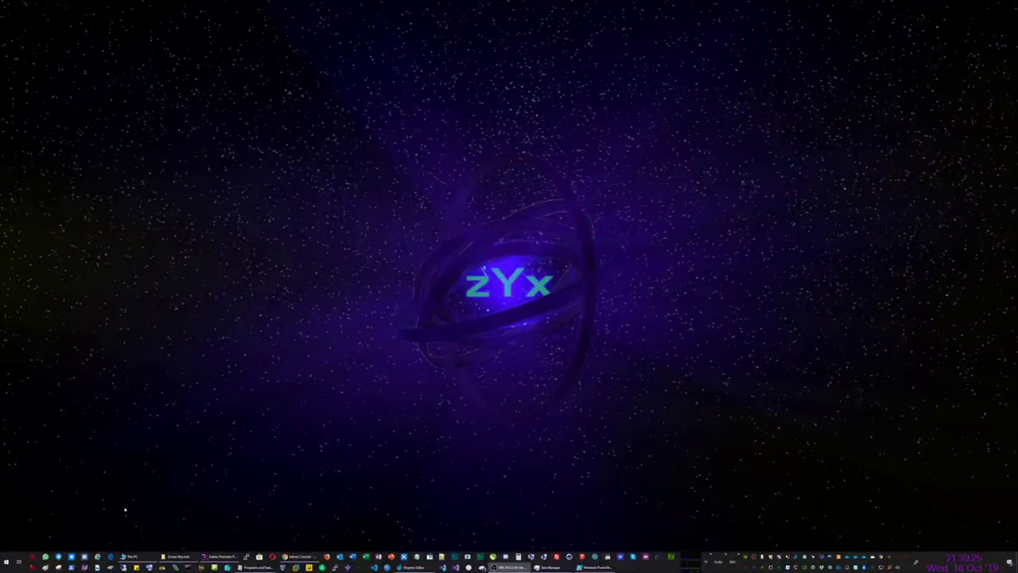
Search for and launch the MADCATZ R.A.T. AIR software, and reposition its window slightly
{"action": "left_click", "coordinate": [6, 565]}
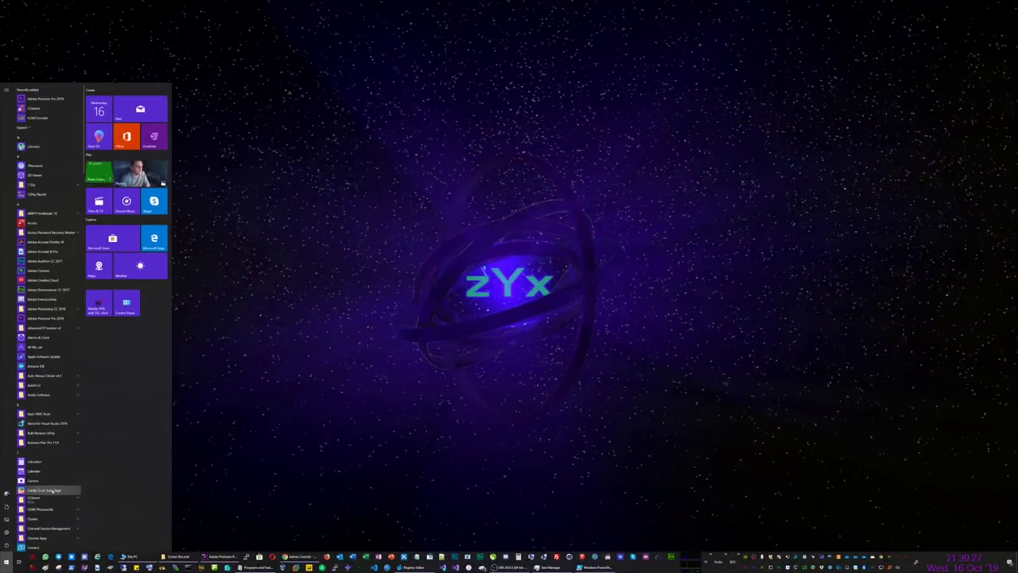
{"action": "type", "text": "mad"}
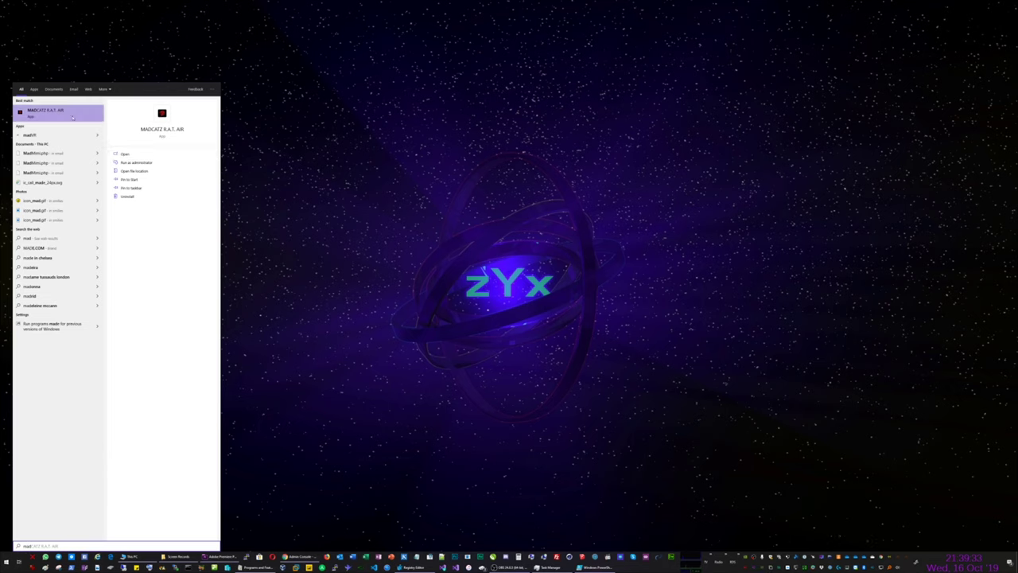
{"action": "left_click", "coordinate": [72, 116]}
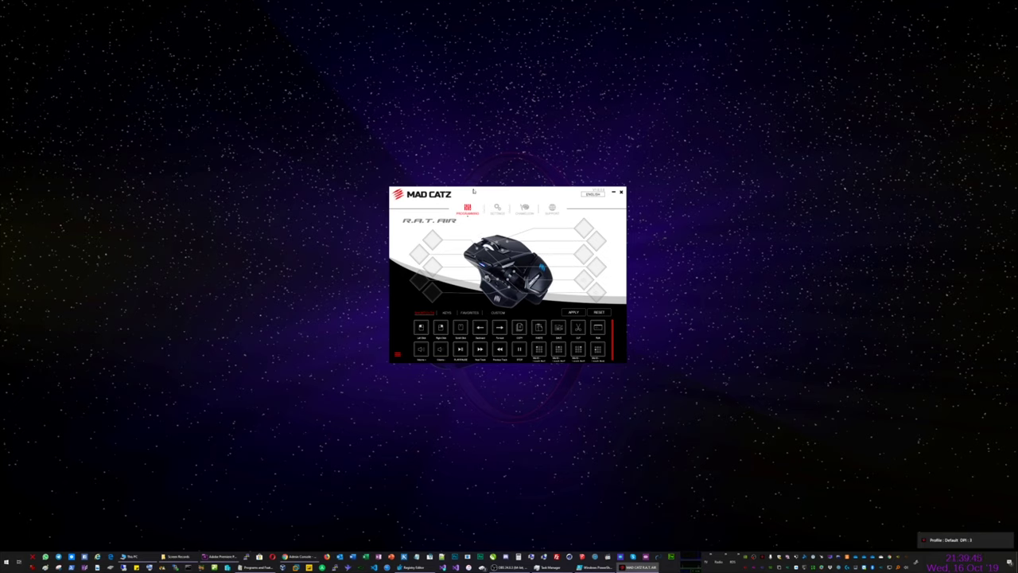
{"action": "left_click_drag", "start_coordinate": [473, 191], "coordinate": [462, 189]}
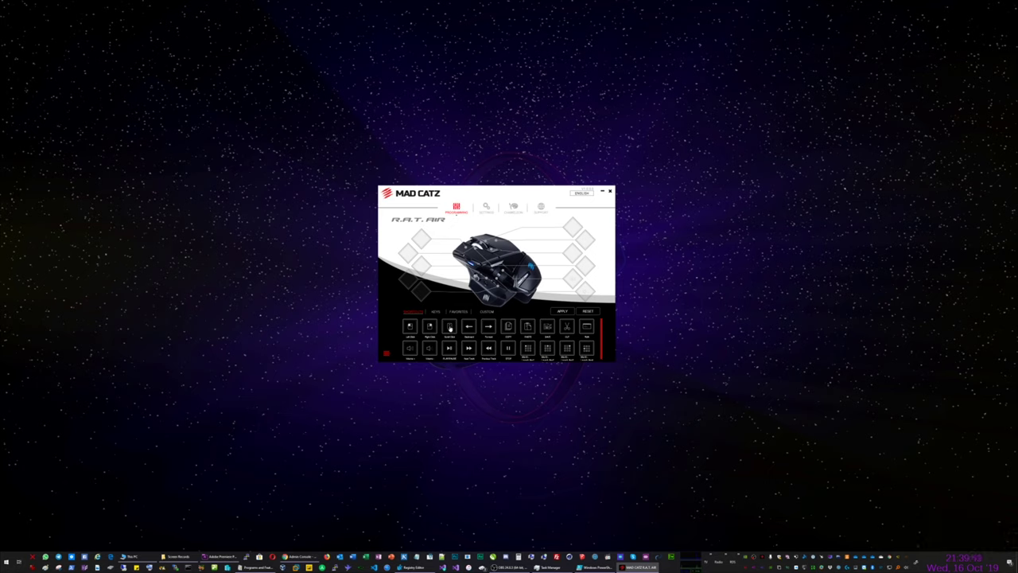
Look through the assignable keys, favorites and custom commands available for programming the mouse buttons
{"action": "left_click", "coordinate": [434, 312]}
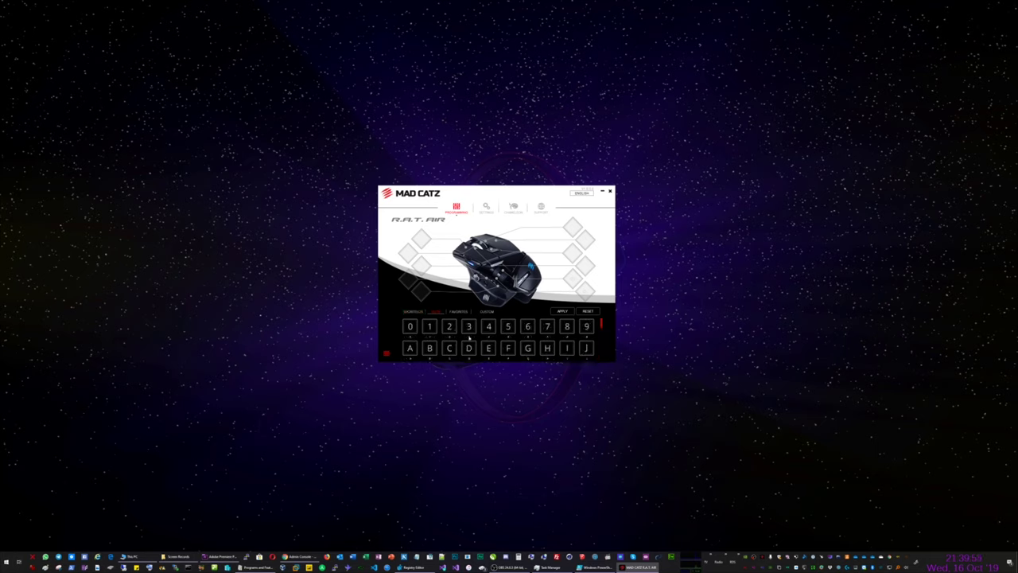
{"action": "left_click_drag", "start_coordinate": [601, 325], "coordinate": [602, 349]}
{"action": "left_click", "coordinate": [462, 312]}
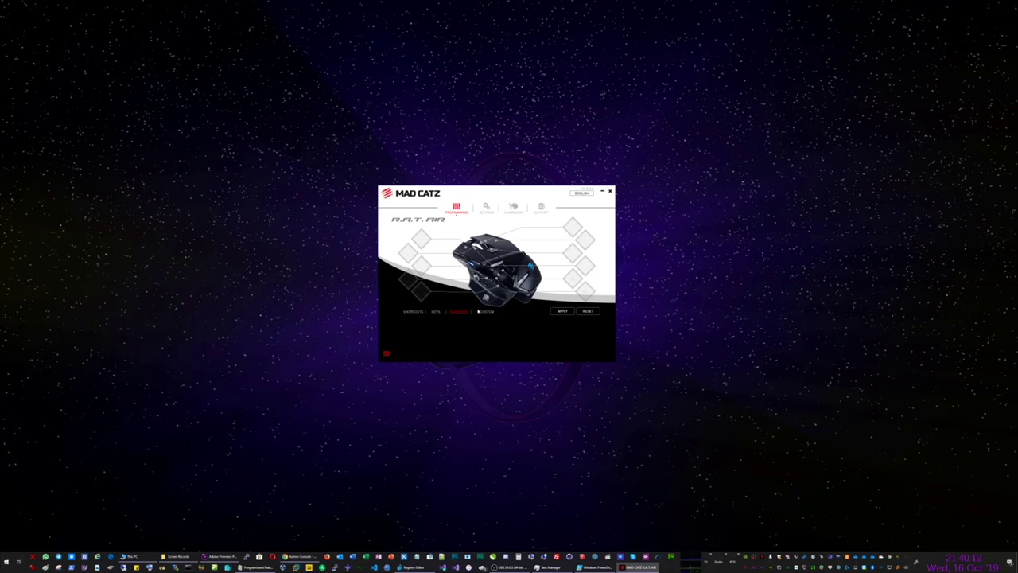
{"action": "left_click", "coordinate": [483, 311]}
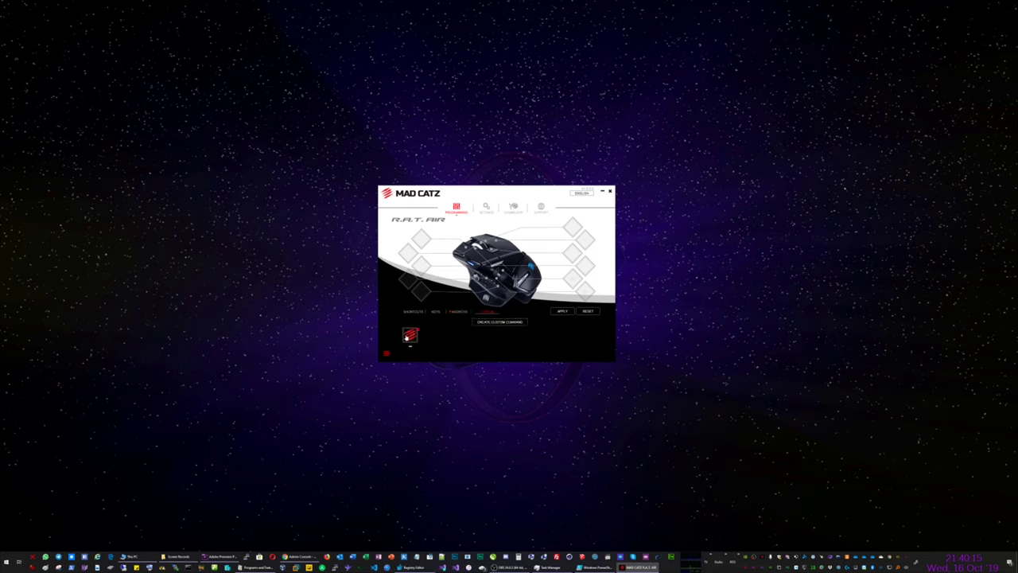
Try clearing the existing custom command and recording the copy and paste shortcuts in it, and discard the changes
{"action": "double_click", "coordinate": [409, 335]}
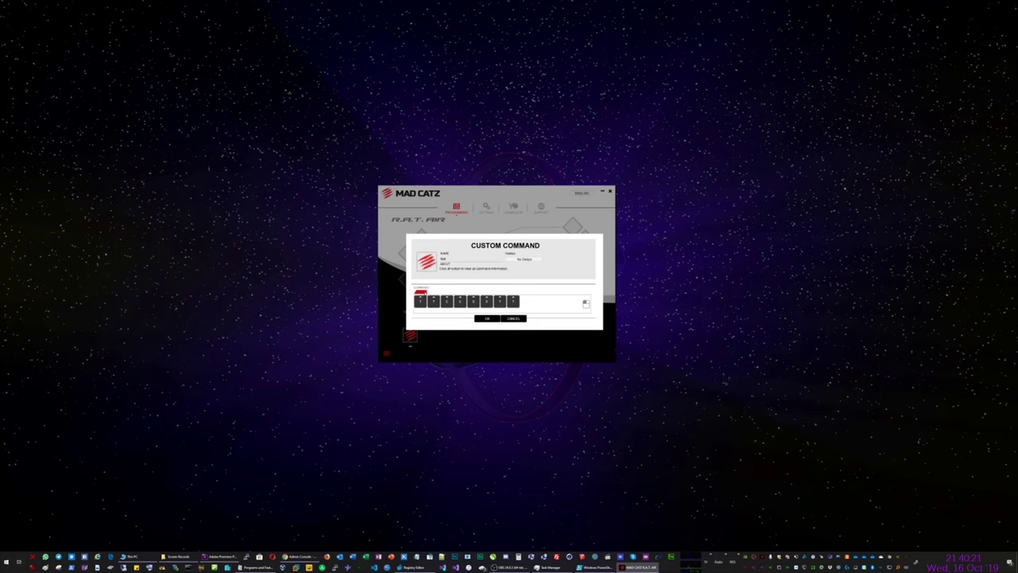
{"action": "left_click", "coordinate": [422, 293]}
{"action": "key", "text": "ctrl+c"}
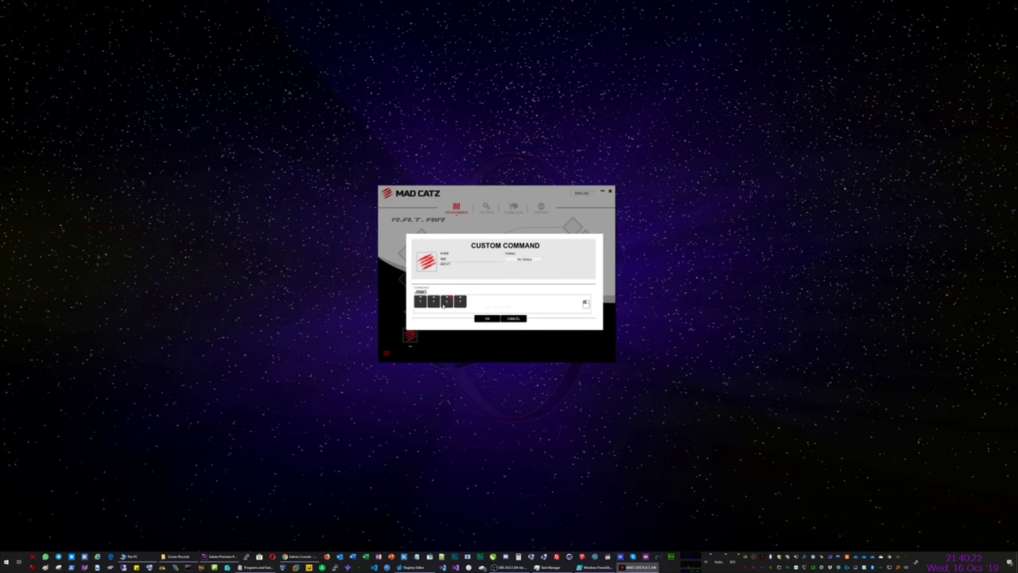
{"action": "key", "text": "ctrl+v"}
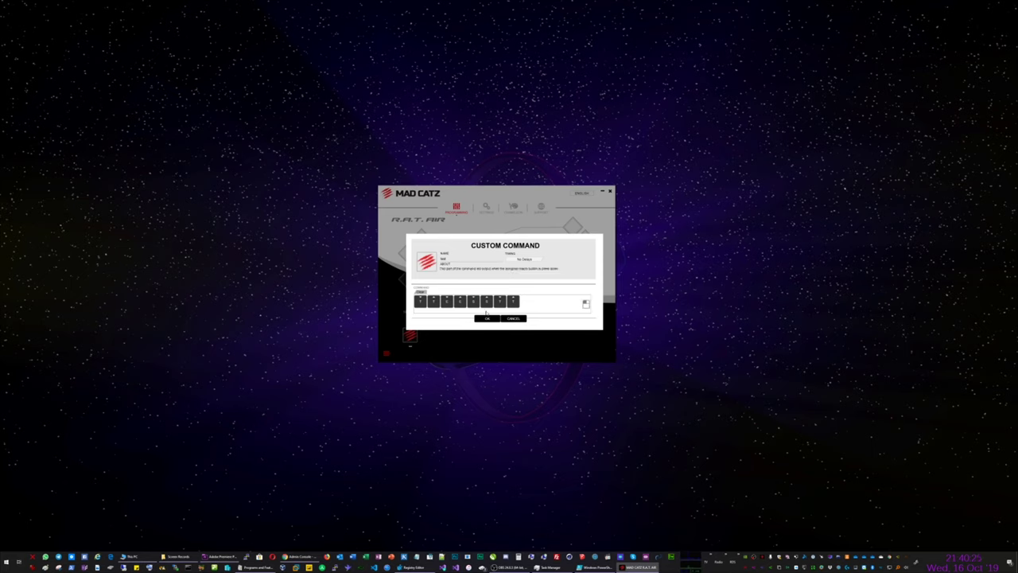
{"action": "left_click", "coordinate": [513, 318]}
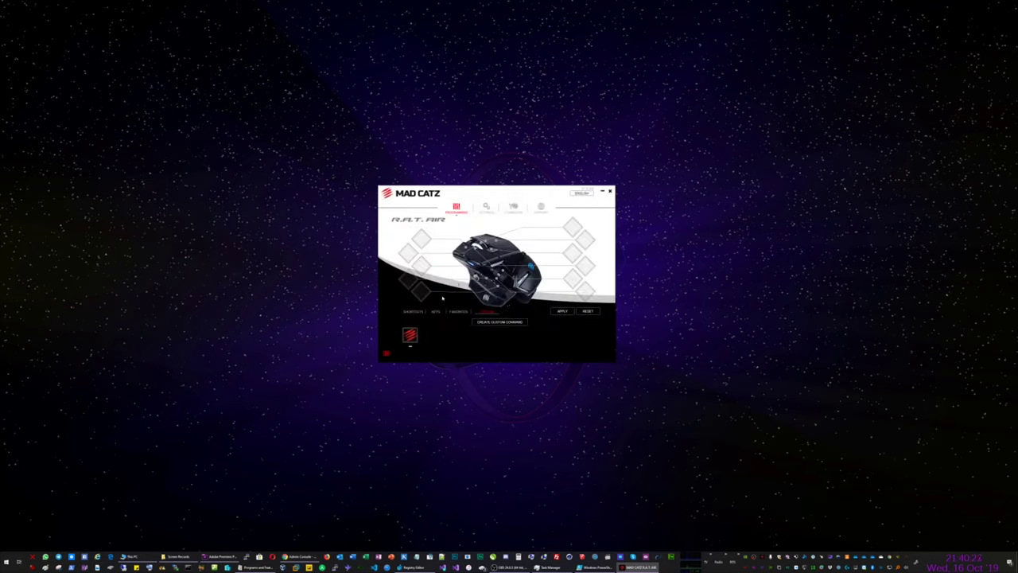
{"action": "left_click_drag", "start_coordinate": [411, 334], "coordinate": [422, 265]}
View the lift-off height in the common settings and check the Windows mouse properties without changing them
{"action": "left_click", "coordinate": [486, 207]}
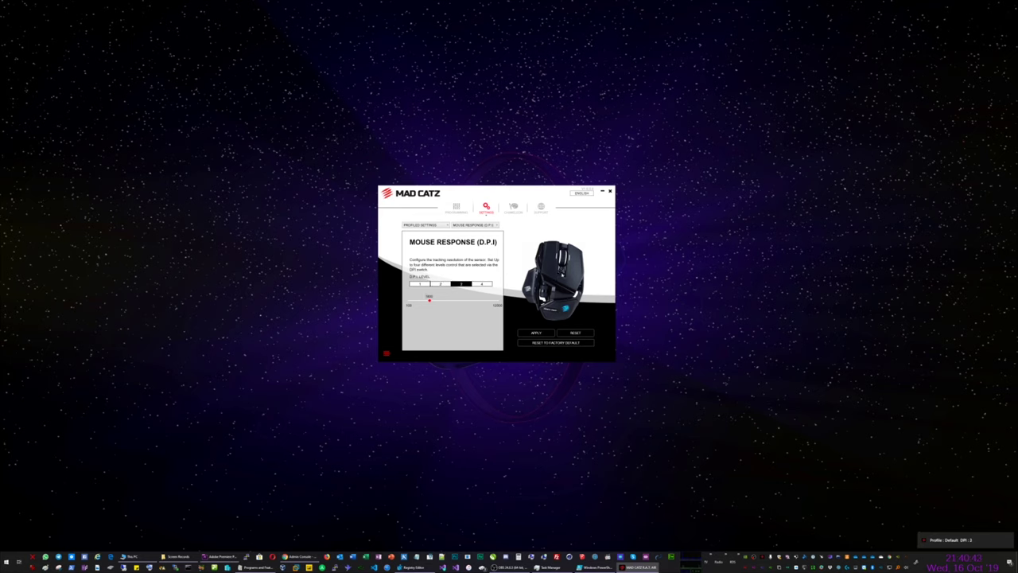
{"action": "left_click", "coordinate": [448, 228]}
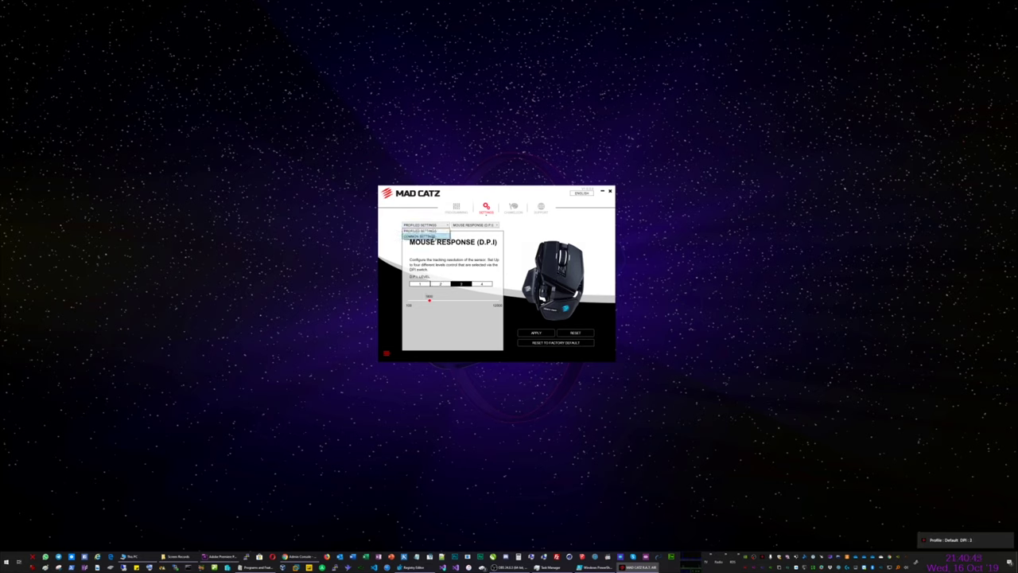
{"action": "left_click", "coordinate": [434, 237]}
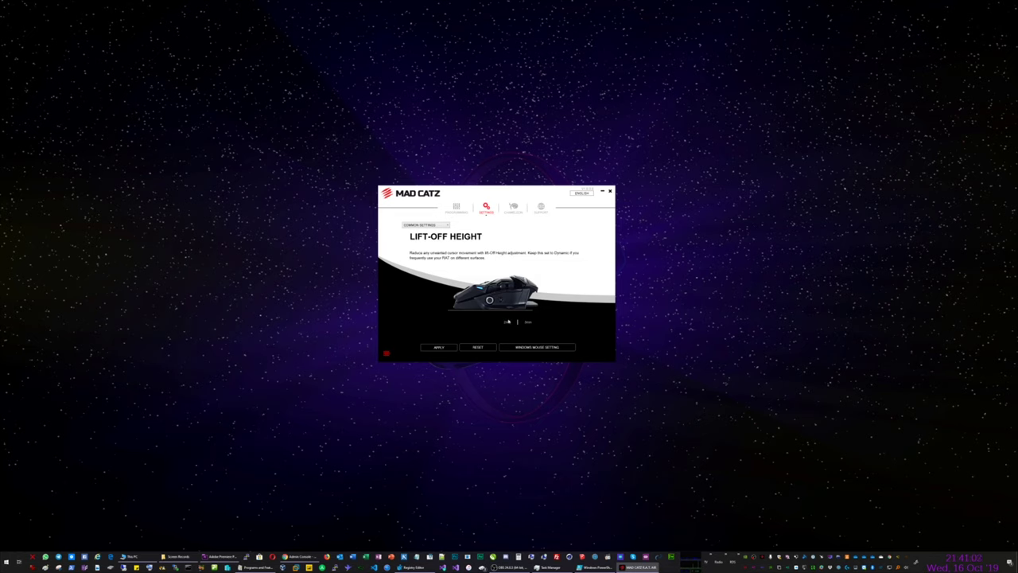
{"action": "left_click", "coordinate": [526, 347]}
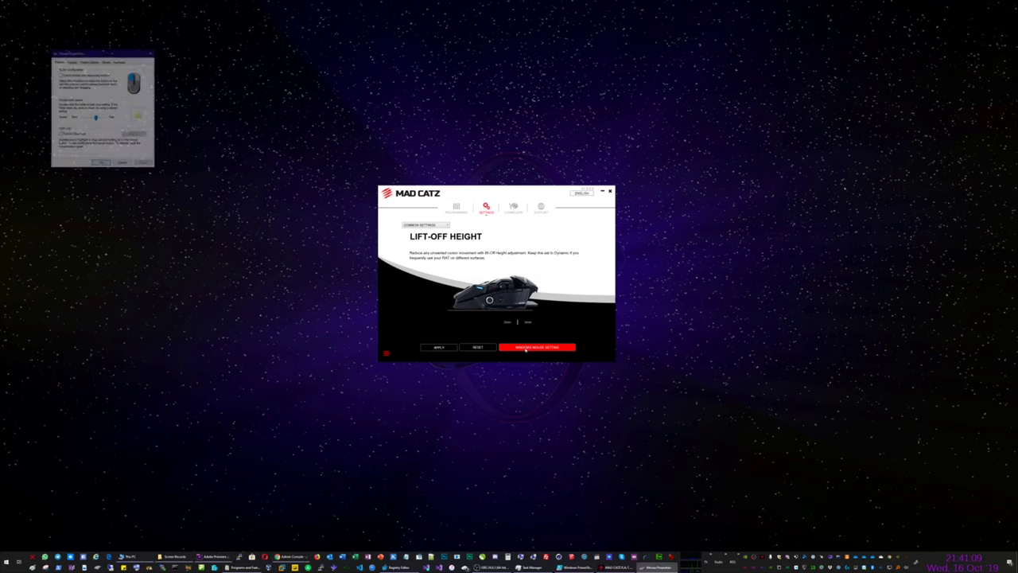
{"action": "left_click_drag", "start_coordinate": [123, 55], "coordinate": [335, 217]}
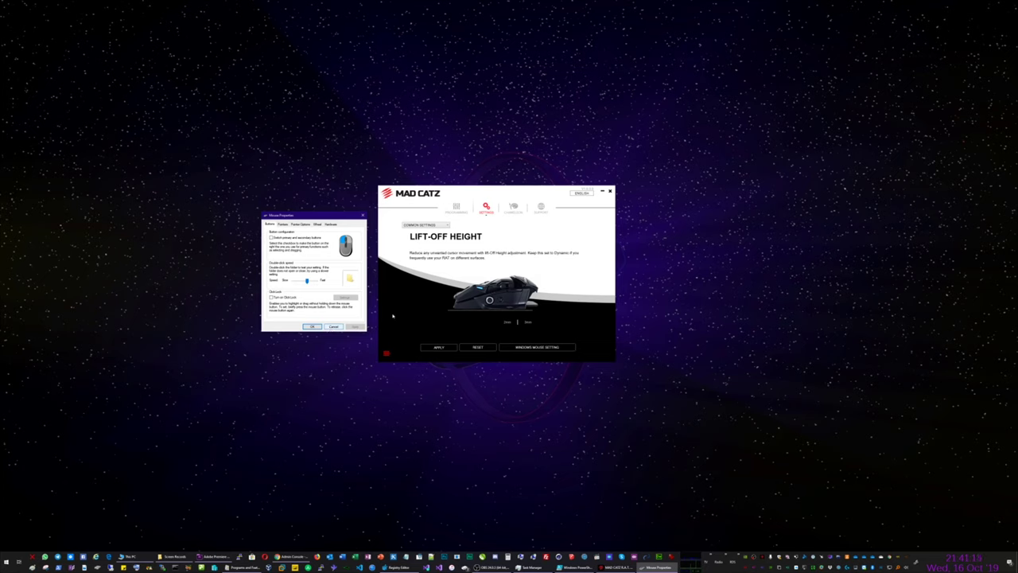
{"action": "left_click", "coordinate": [334, 327]}
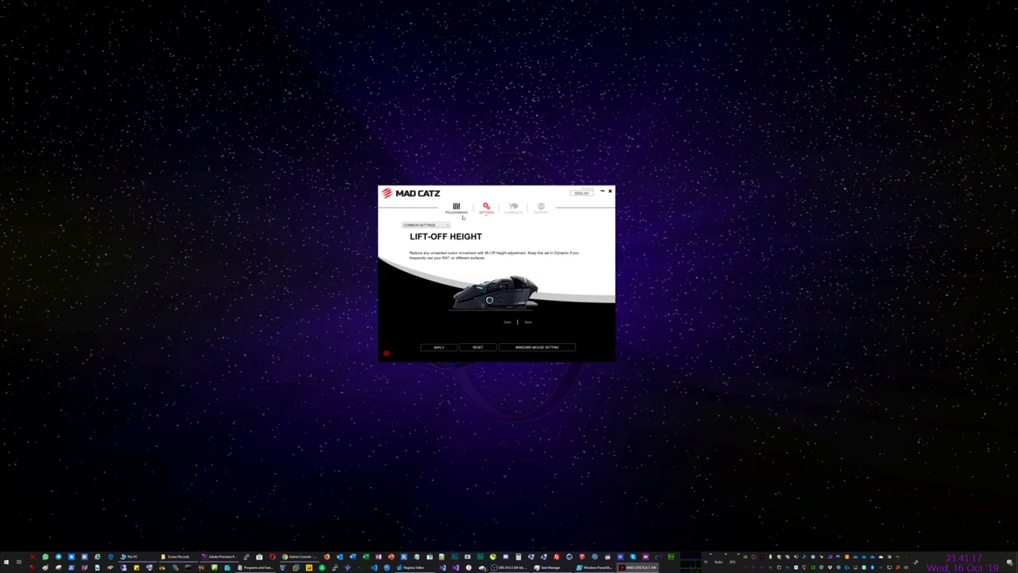
Review the profiled settings for mouse response, DPI switch and precision aim
{"action": "left_click", "coordinate": [439, 225]}
{"action": "left_click", "coordinate": [438, 230]}
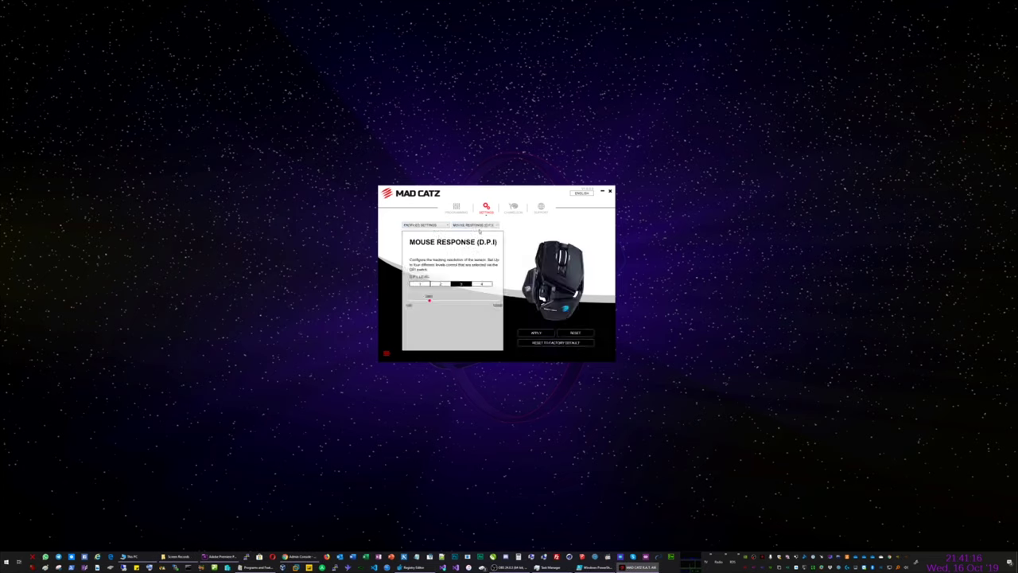
{"action": "left_click", "coordinate": [479, 229]}
{"action": "left_click", "coordinate": [468, 238]}
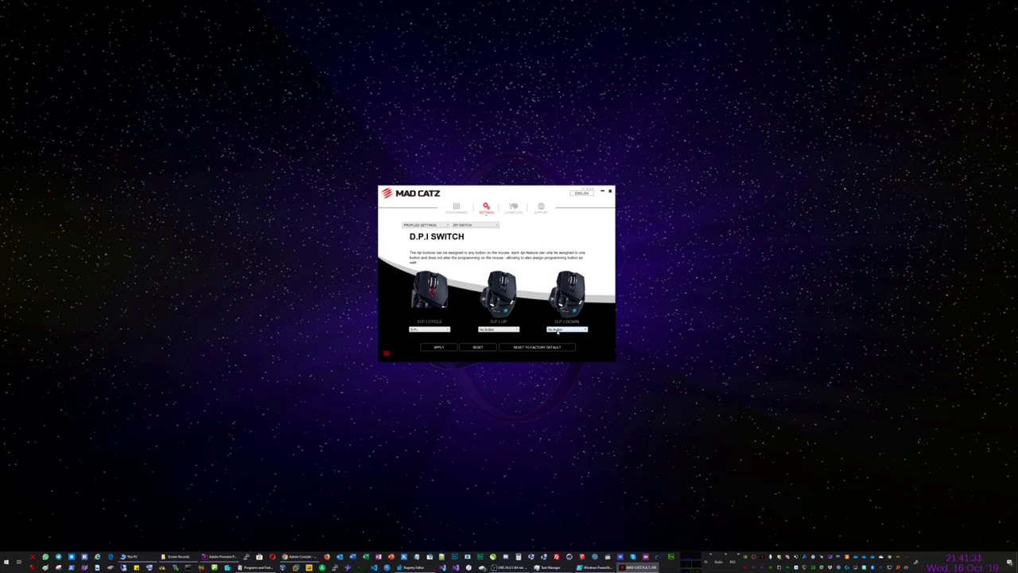
{"action": "left_click", "coordinate": [475, 225]}
{"action": "left_click", "coordinate": [482, 245]}
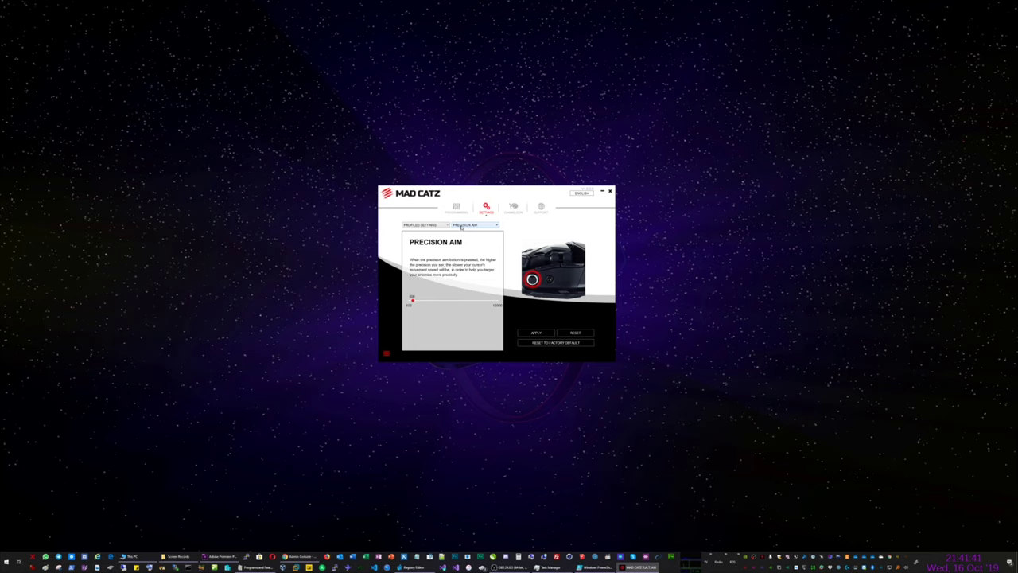
Review the profiled settings for poll rate and angle snap
{"action": "left_click", "coordinate": [461, 226]}
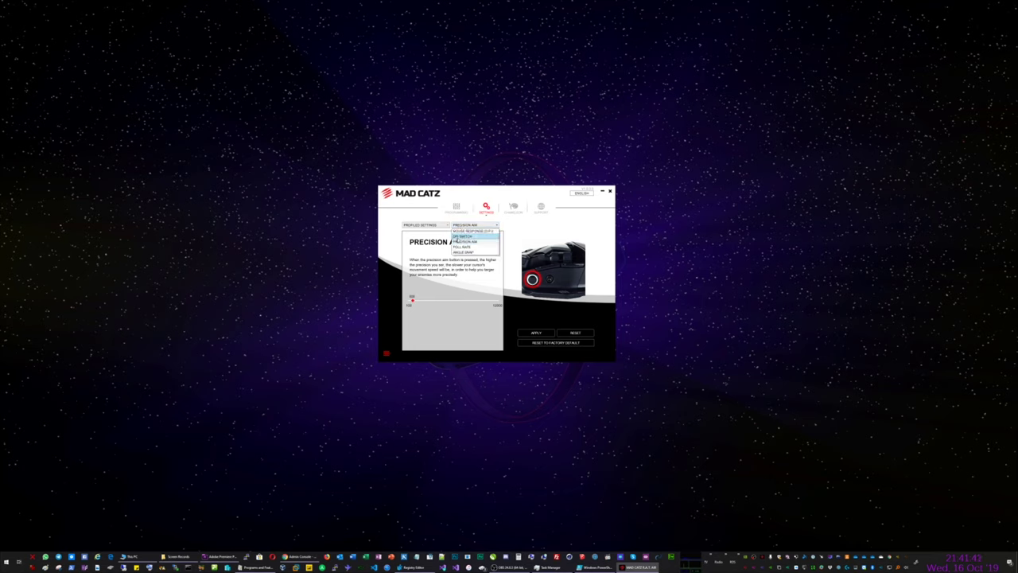
{"action": "left_click", "coordinate": [459, 248]}
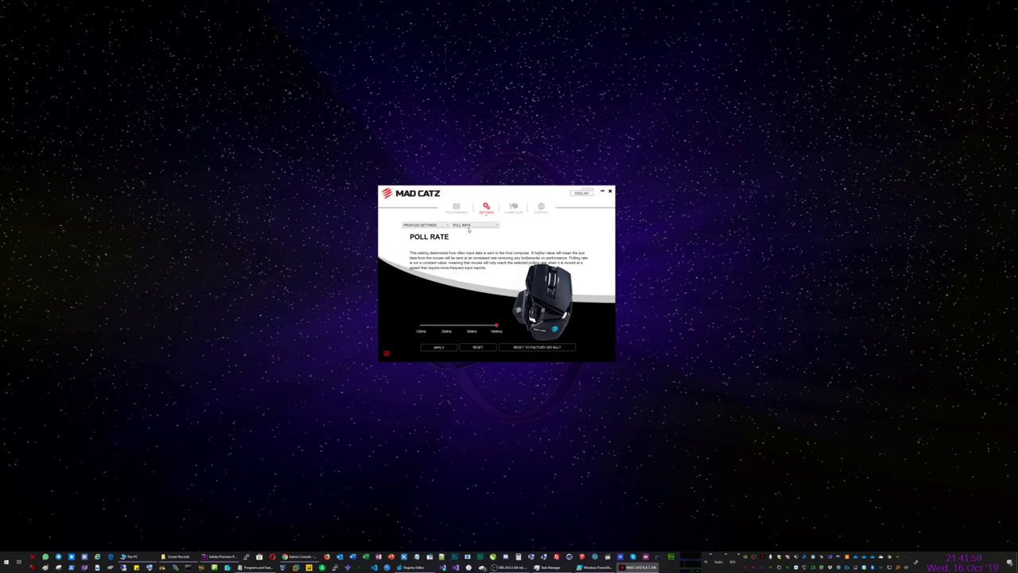
{"action": "left_click", "coordinate": [469, 226]}
{"action": "left_click", "coordinate": [469, 249]}
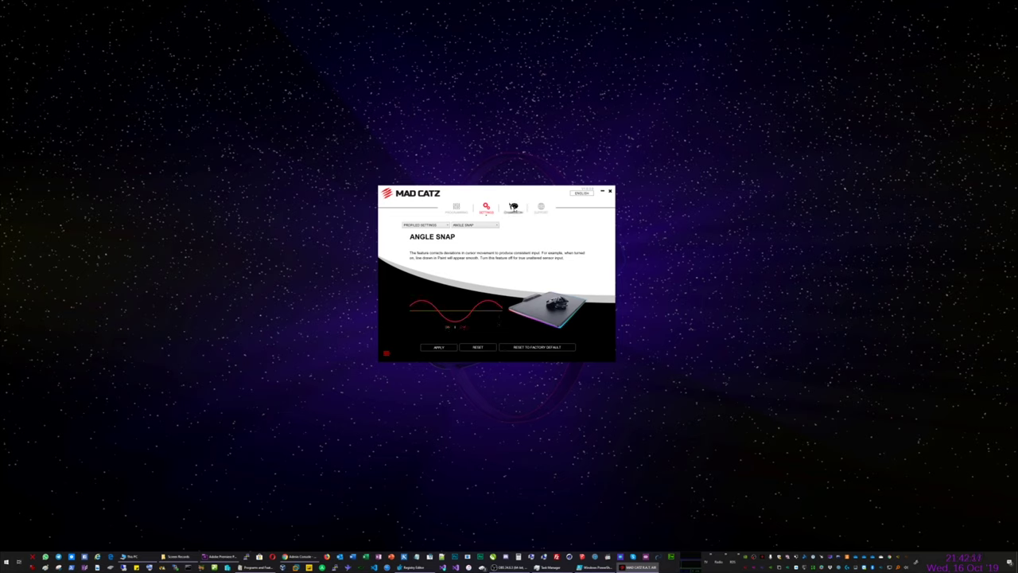
Set the LED effect in the Chameleon lighting settings to No effect
{"action": "left_click", "coordinate": [512, 207]}
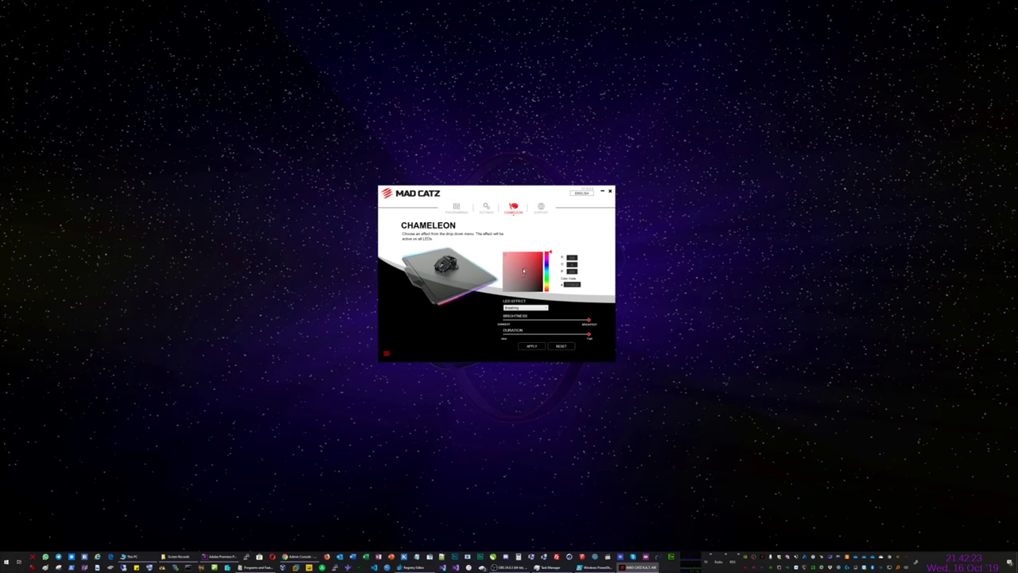
{"action": "left_click", "coordinate": [546, 308]}
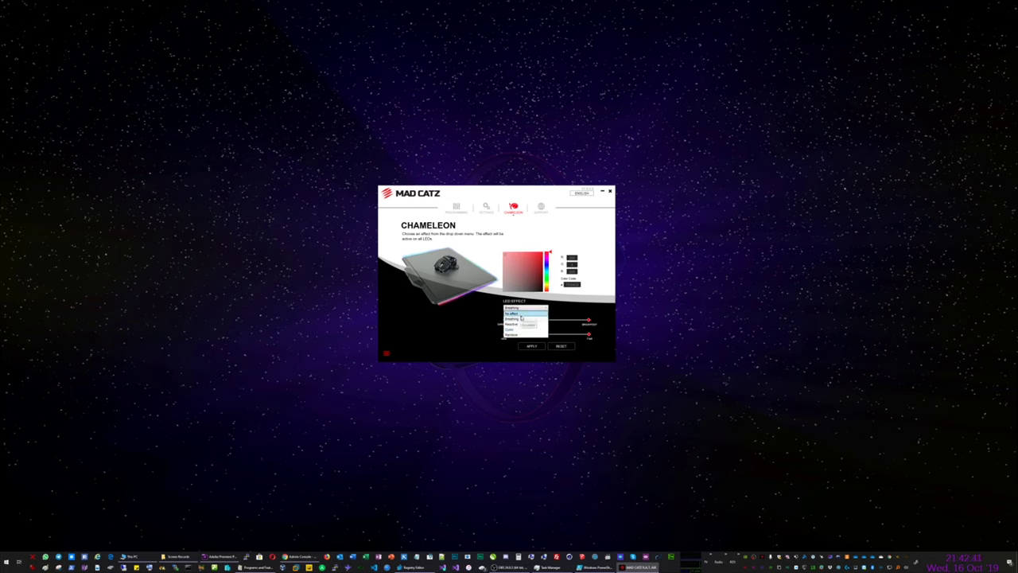
{"action": "left_click", "coordinate": [522, 319]}
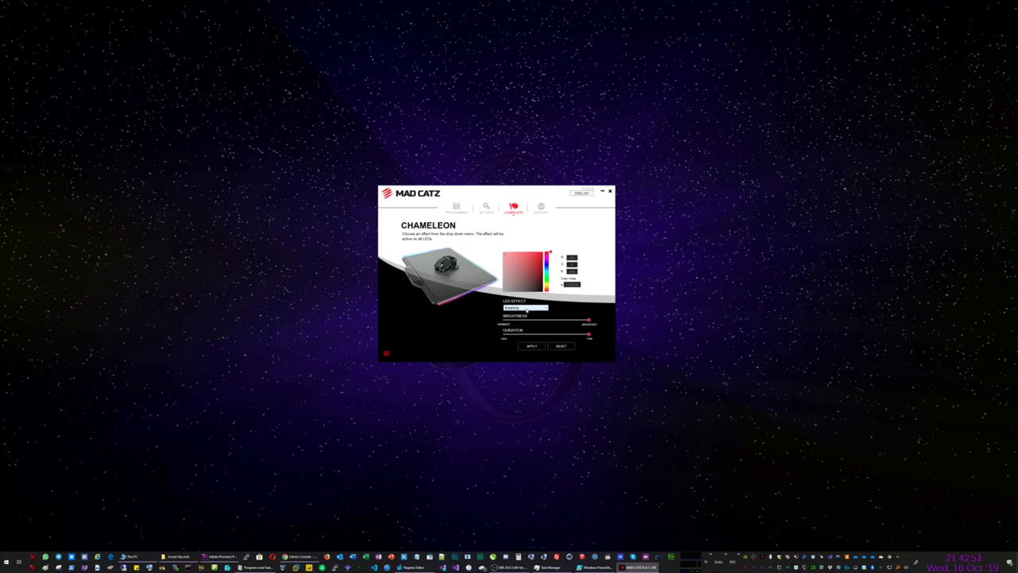
{"action": "key", "text": "Up"}
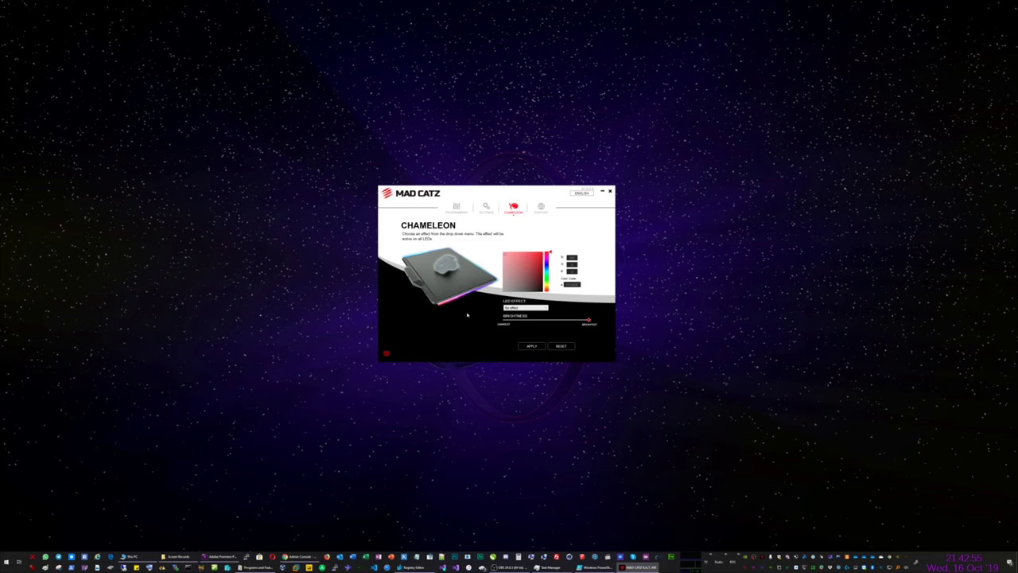
{"action": "left_click", "coordinate": [513, 309]}
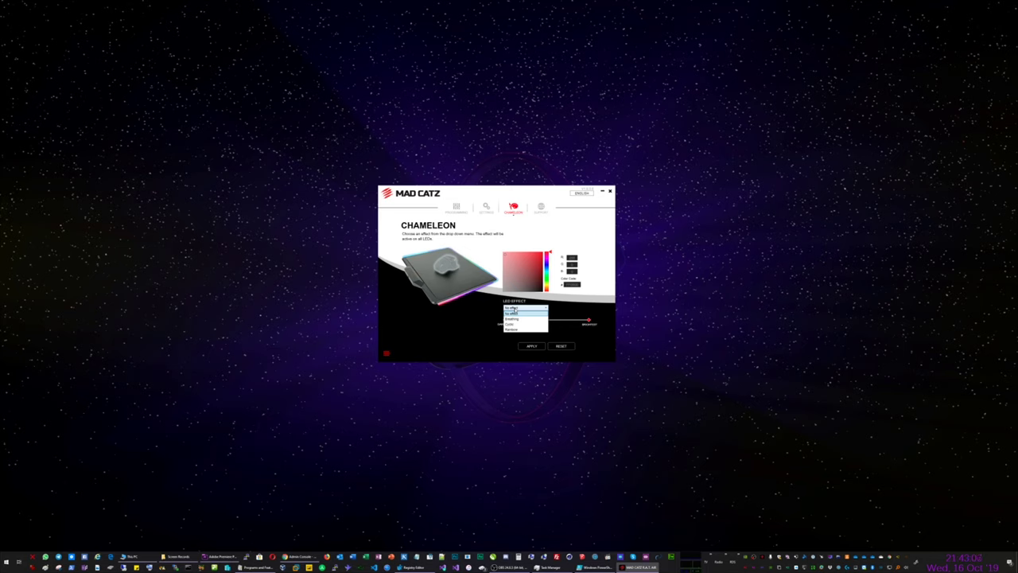
{"action": "left_click", "coordinate": [526, 306]}
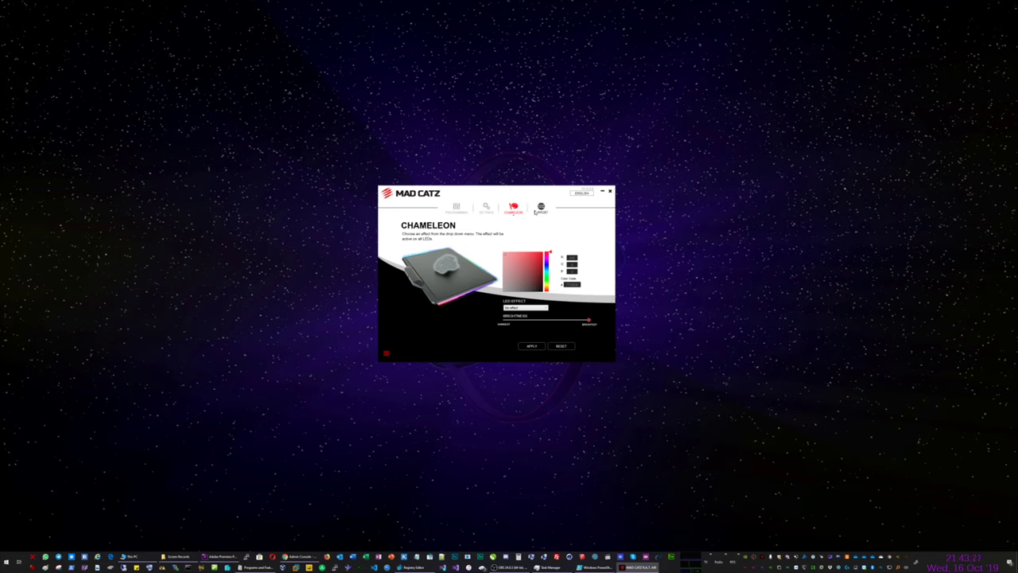
Open the profile editor of the older R.A.T. 9 software and view its DPI and precision aim settings
{"action": "right_click", "coordinate": [813, 566]}
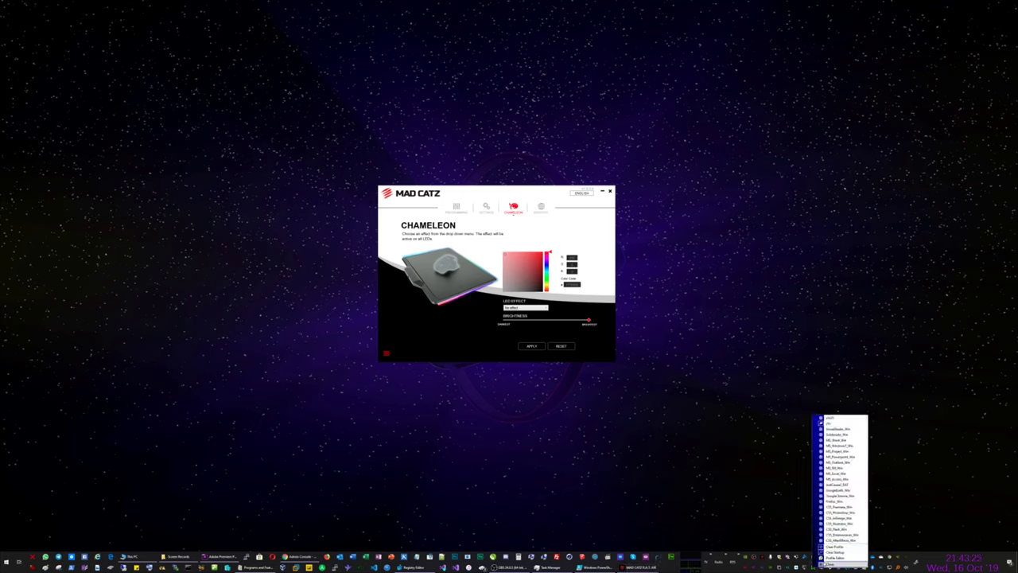
{"action": "left_click", "coordinate": [831, 558]}
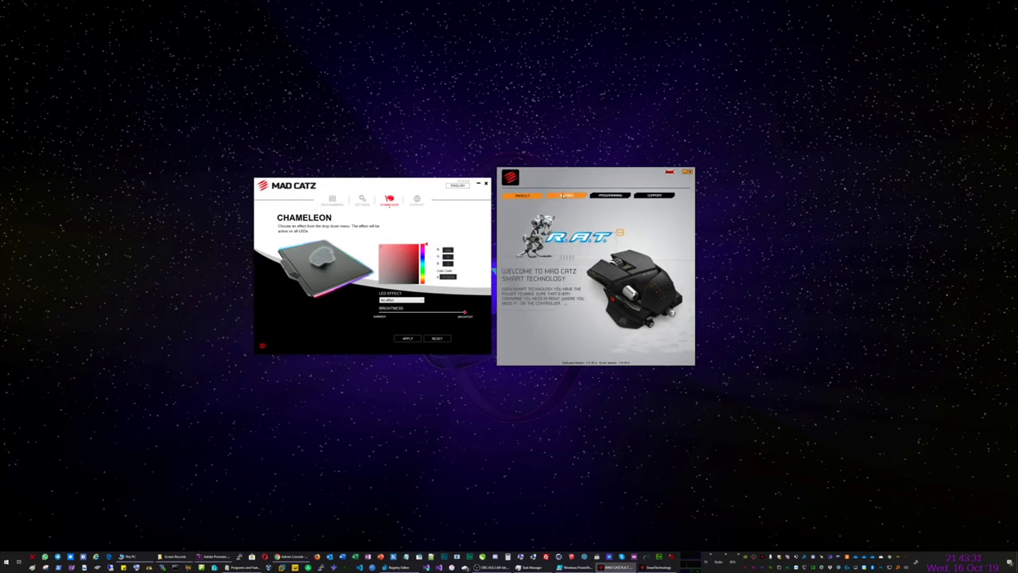
{"action": "left_click", "coordinate": [565, 195]}
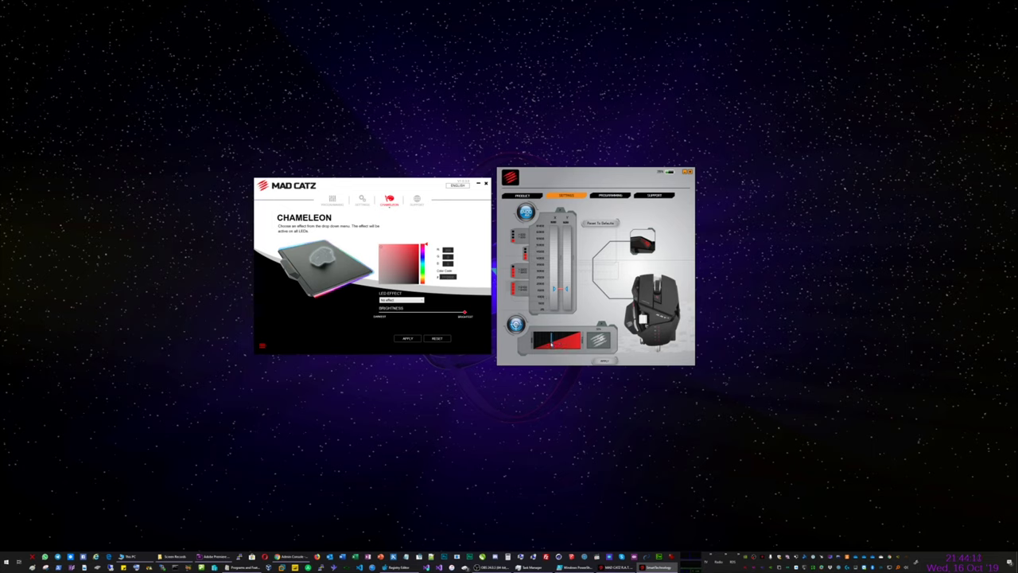
View the R.A.T. 9 button programming and inspect the command assignments of the second mode
{"action": "left_click", "coordinate": [607, 194]}
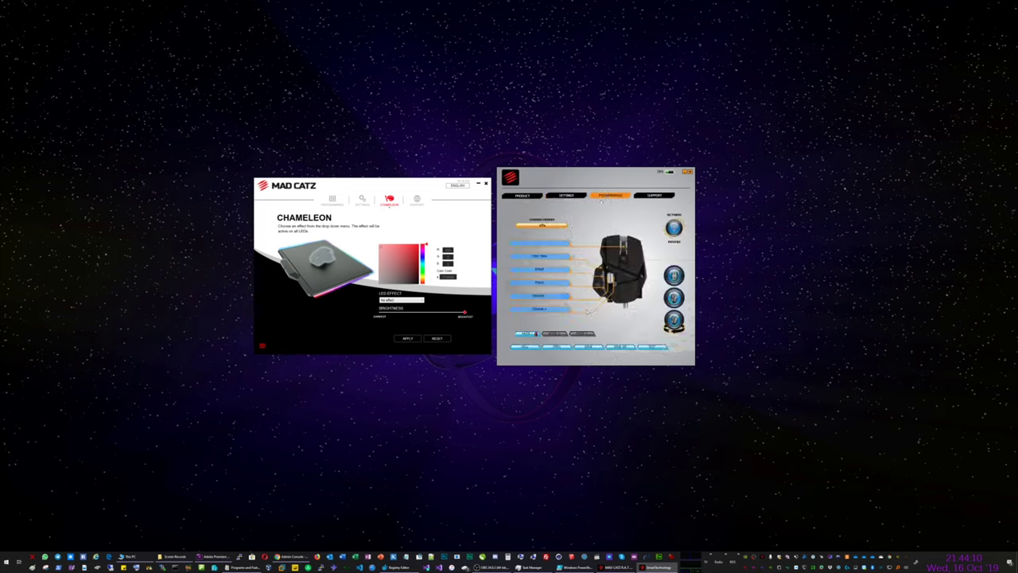
{"action": "left_click", "coordinate": [559, 334]}
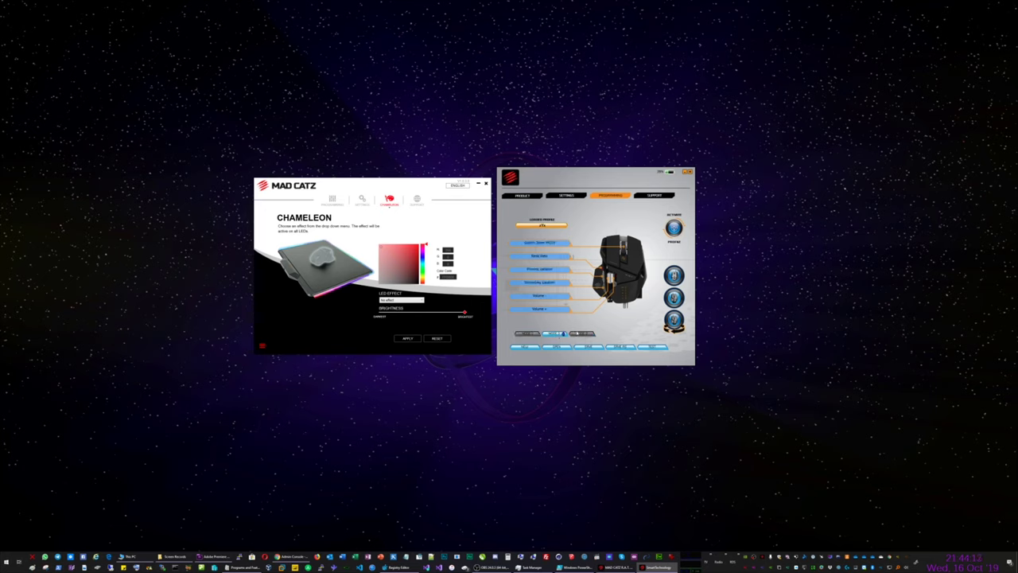
{"action": "left_click", "coordinate": [563, 335]}
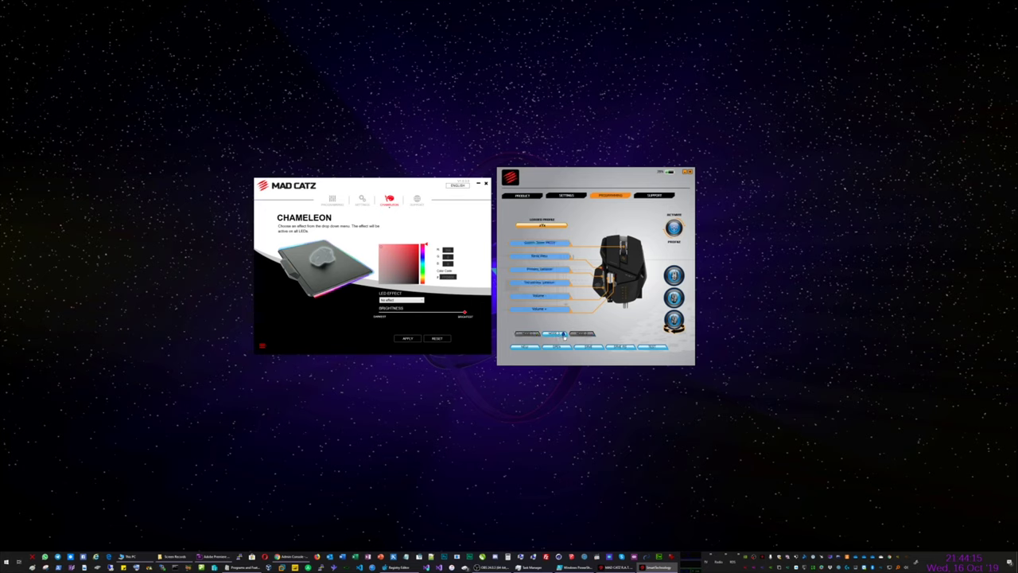